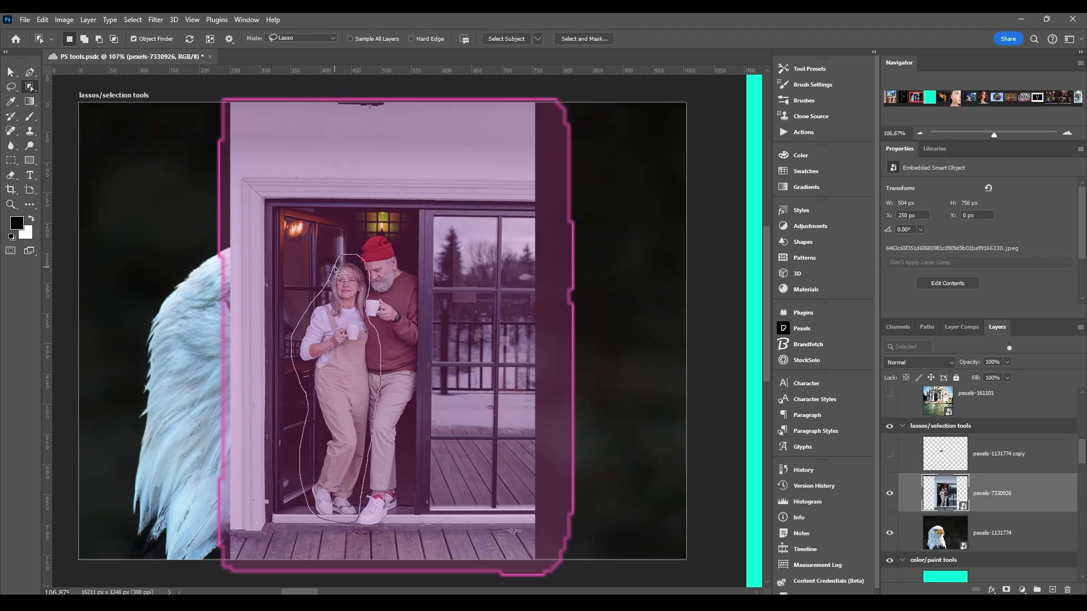
- Select the woman with an Object Selection lasso outline and adjust the selection edge around the top of her head
{"action": "left_click_drag", "start_coordinate": [331, 257], "coordinate": [334, 258]}
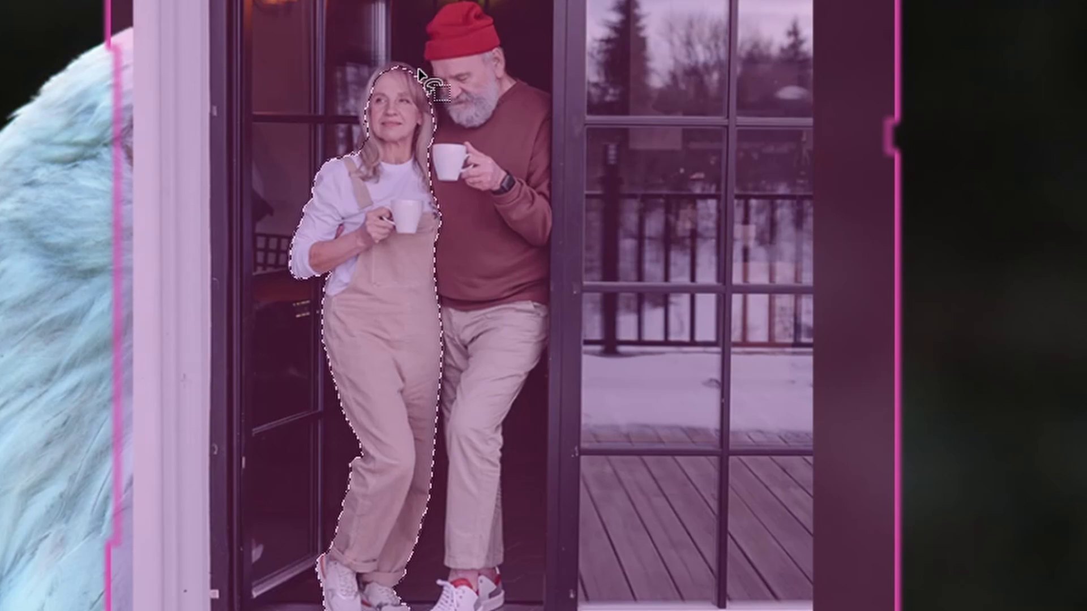
{"action": "mouse_move", "coordinate": [403, 60]}
{"action": "left_mouse_down"}
{"action": "mouse_move", "coordinate": [359, 89]}
{"action": "mouse_move", "coordinate": [360, 149]}
{"action": "mouse_move", "coordinate": [381, 116]}
{"action": "mouse_move", "coordinate": [391, 56]}
{"action": "mouse_move", "coordinate": [425, 112]}
{"action": "left_mouse_up"}
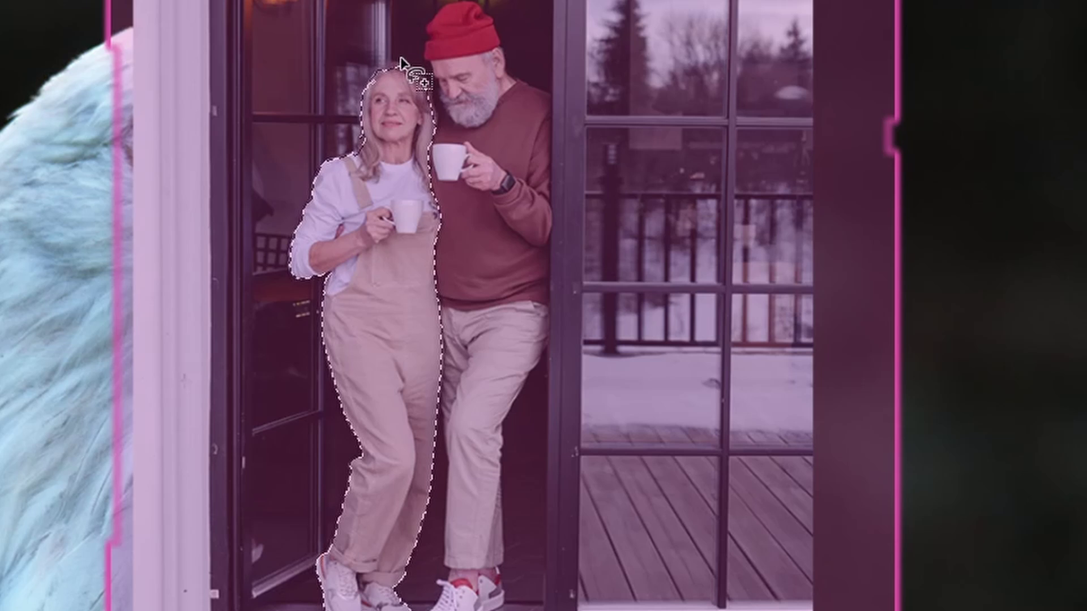
{"action": "mouse_move", "coordinate": [402, 59]}
{"action": "left_mouse_down"}
{"action": "mouse_move", "coordinate": [391, 75]}
{"action": "mouse_move", "coordinate": [420, 79]}
{"action": "mouse_move", "coordinate": [432, 149]}
{"action": "mouse_move", "coordinate": [442, 149]}
{"action": "mouse_move", "coordinate": [437, 85]}
{"action": "mouse_move", "coordinate": [403, 59]}
{"action": "left_mouse_up"}
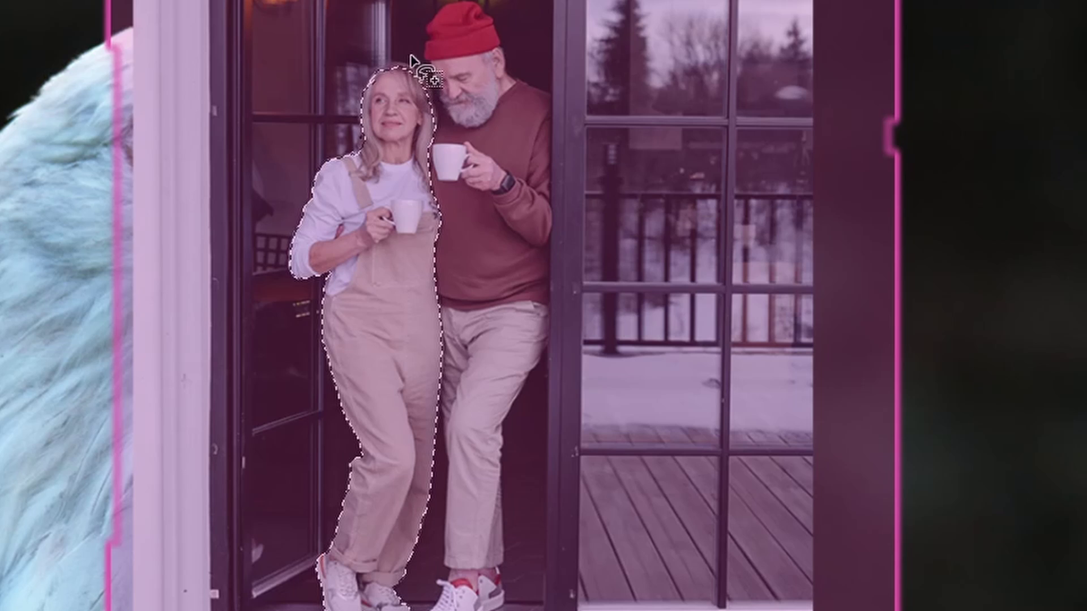
{"action": "mouse_move", "coordinate": [414, 55]}
{"action": "left_mouse_down"}
{"action": "mouse_move", "coordinate": [392, 66]}
{"action": "mouse_move", "coordinate": [397, 75]}
{"action": "mouse_move", "coordinate": [382, 69]}
{"action": "mouse_move", "coordinate": [386, 88]}
{"action": "mouse_move", "coordinate": [367, 67]}
{"action": "mouse_move", "coordinate": [398, 72]}
{"action": "mouse_move", "coordinate": [388, 53]}
{"action": "left_mouse_up"}
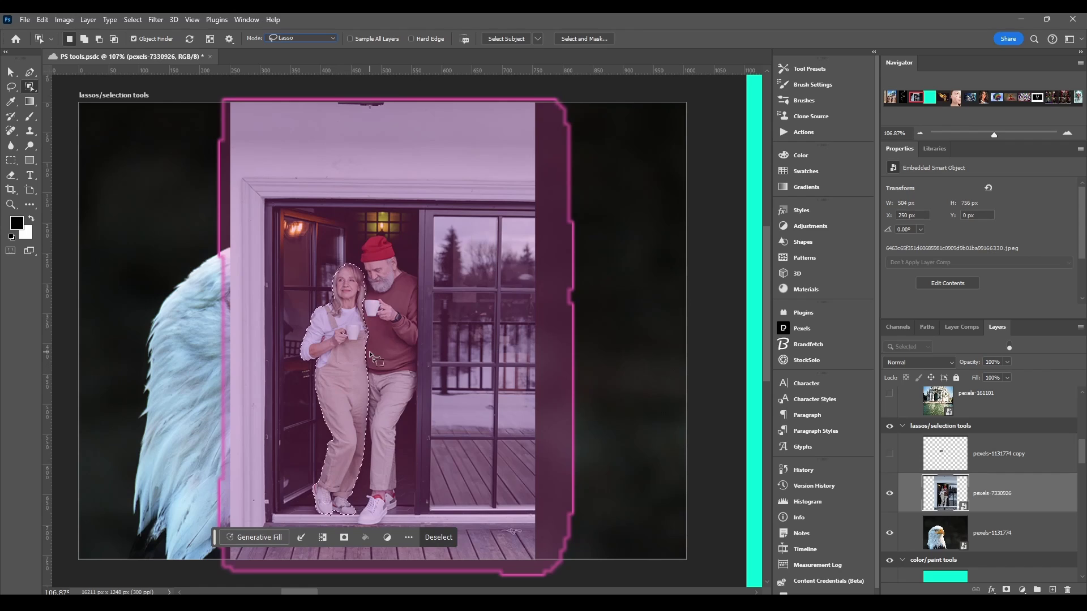
- Review the tool presets and the add, subtract and intersect selection modes, and save the document
{"action": "left_click", "coordinate": [50, 39]}
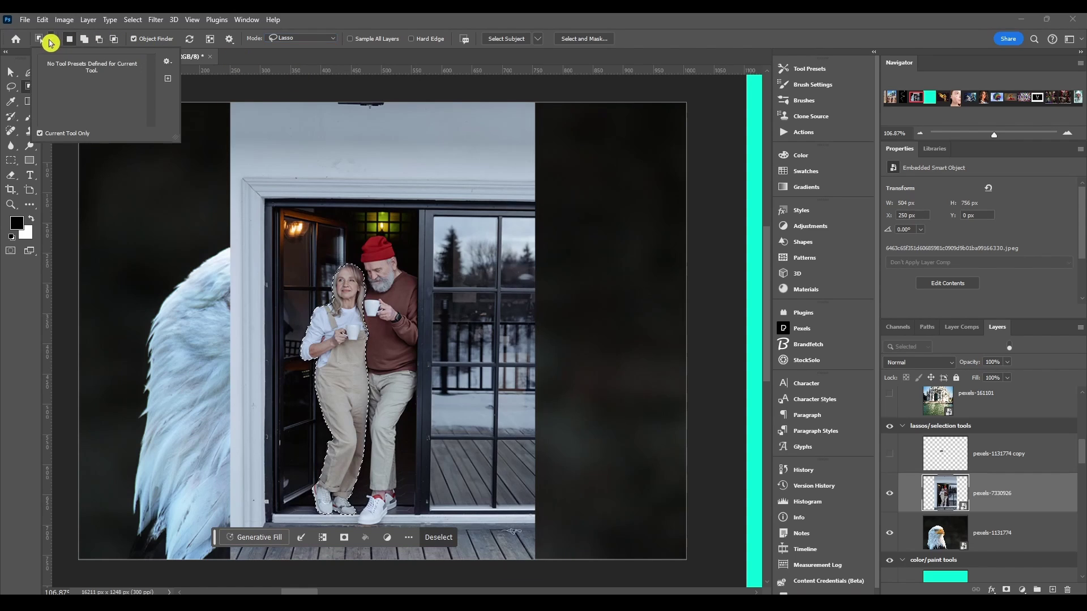
{"action": "left_click", "coordinate": [51, 40]}
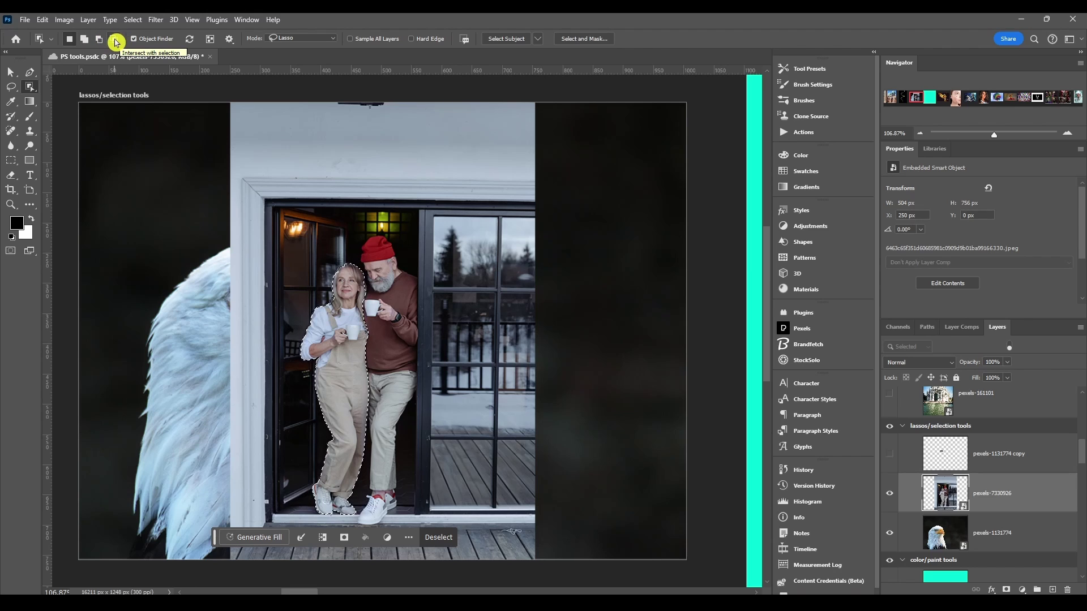
{"action": "left_click", "coordinate": [83, 40]}
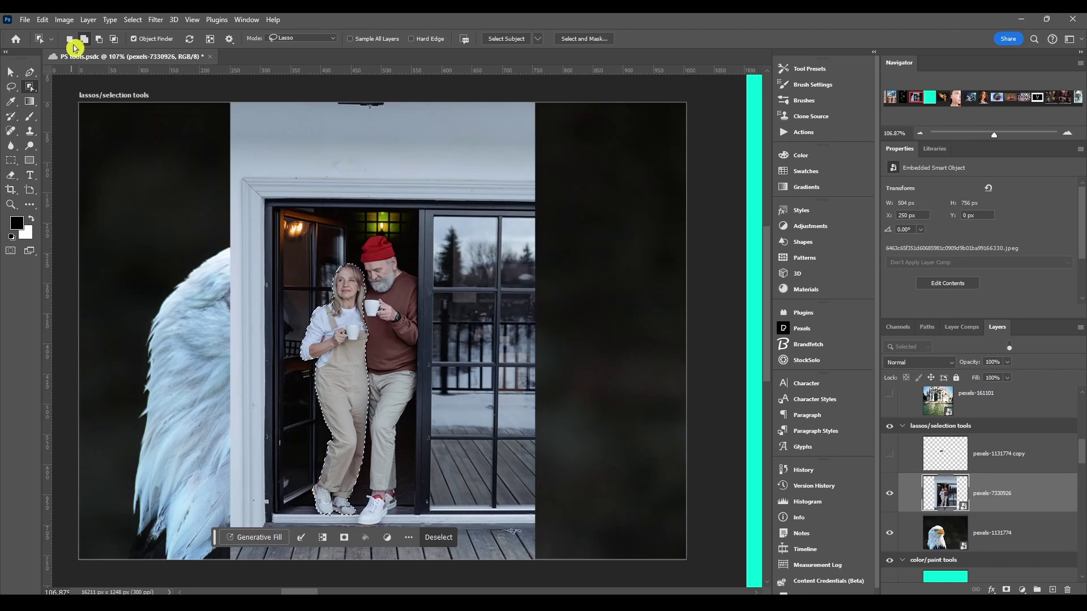
{"action": "key", "text": "alt"}
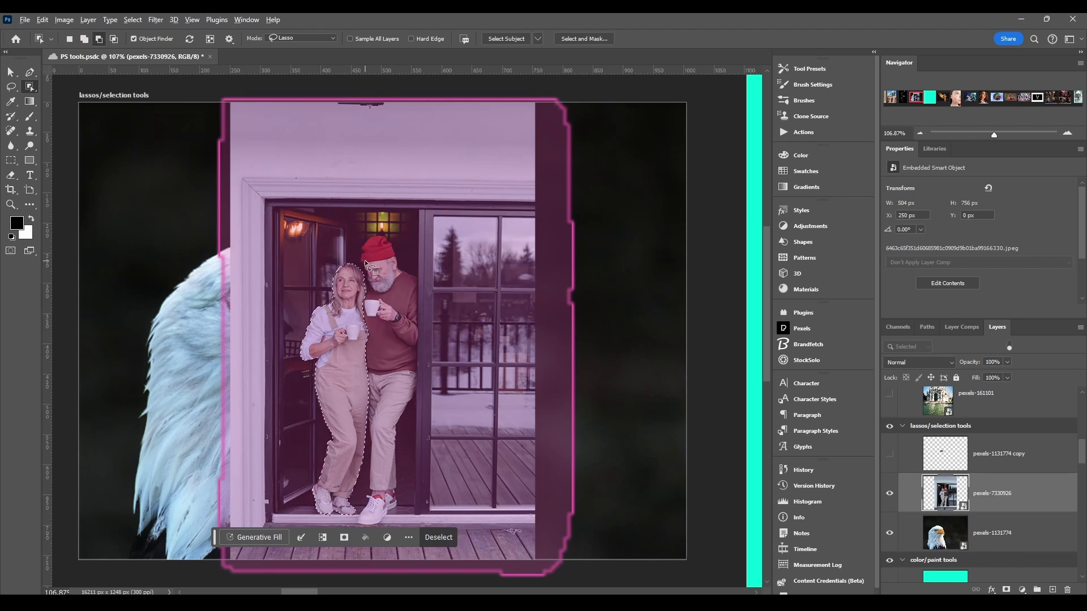
{"action": "key", "text": "alt+shift"}
{"action": "left_click", "coordinate": [116, 39]}
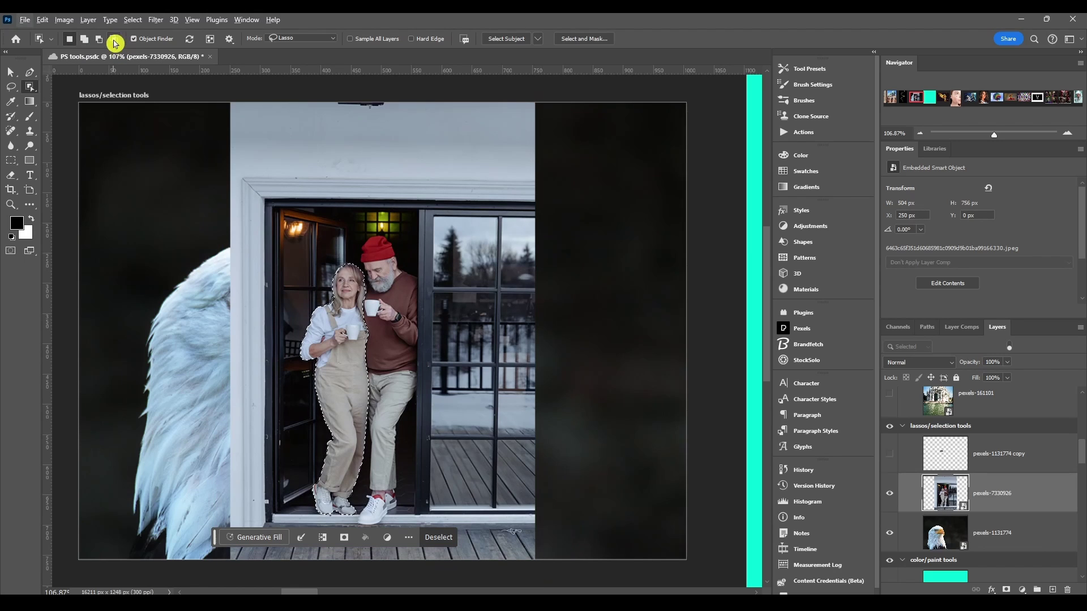
{"action": "key", "text": "ctrl+s"}
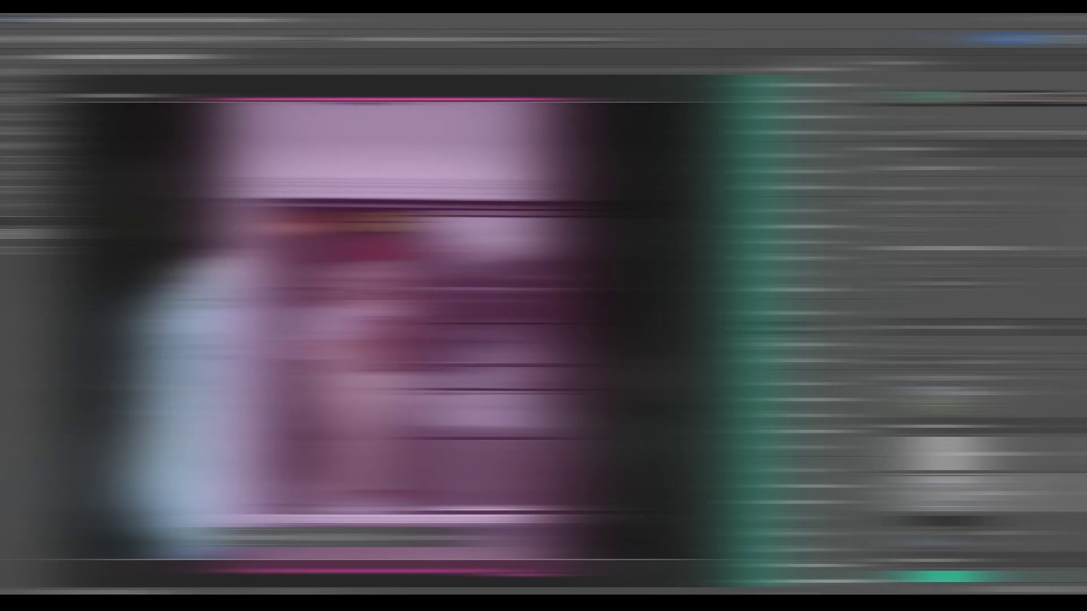
- Turn off Object Finder and select the man in the red hat with a lasso outline around him
{"action": "left_click", "coordinate": [163, 40]}
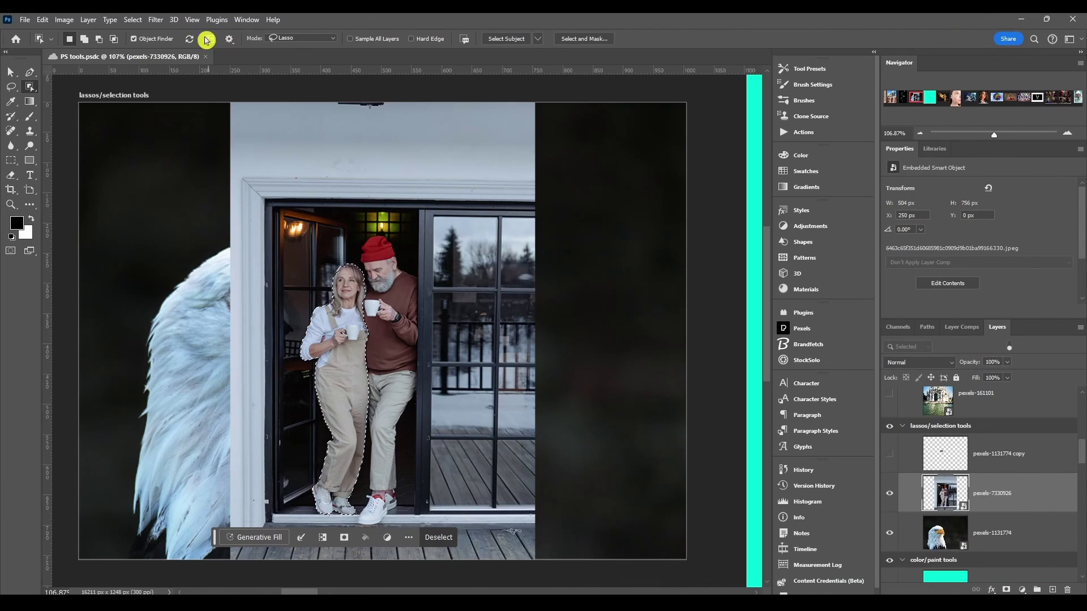
{"action": "left_click", "coordinate": [134, 39]}
{"action": "left_click_drag", "start_coordinate": [359, 241], "coordinate": [360, 248]}
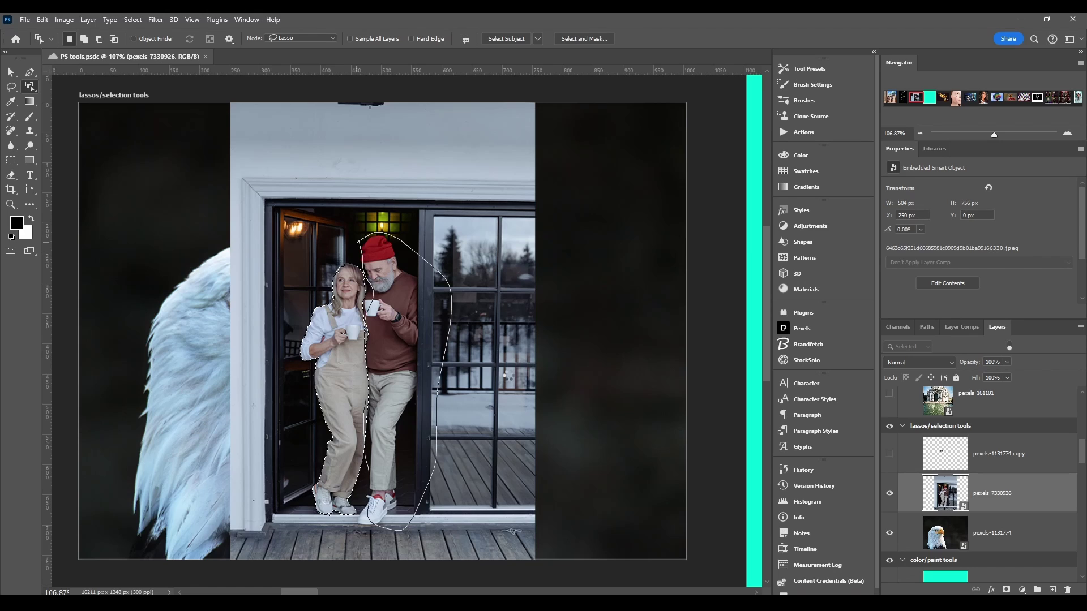
{"action": "left_click_drag", "start_coordinate": [367, 362], "coordinate": [360, 388]}
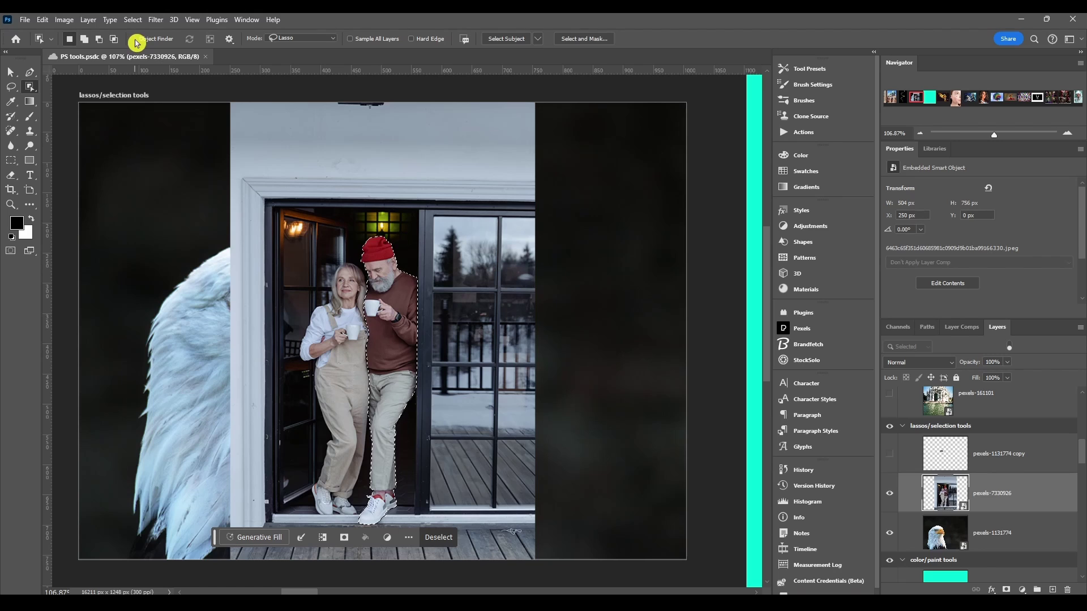
- With Object Finder enabled, toggle the overlay of all selectable objects and leave it switched on
{"action": "left_click", "coordinate": [209, 44]}
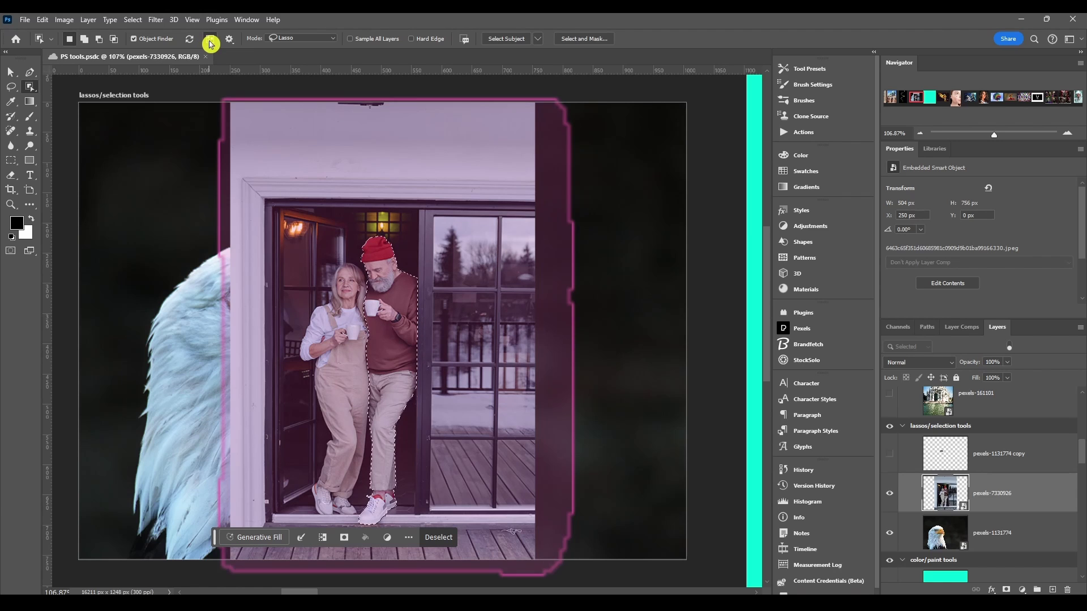
{"action": "left_click", "coordinate": [211, 44]}
{"action": "left_click", "coordinate": [211, 43]}
{"action": "left_click", "coordinate": [210, 43]}
{"action": "left_click", "coordinate": [210, 42]}
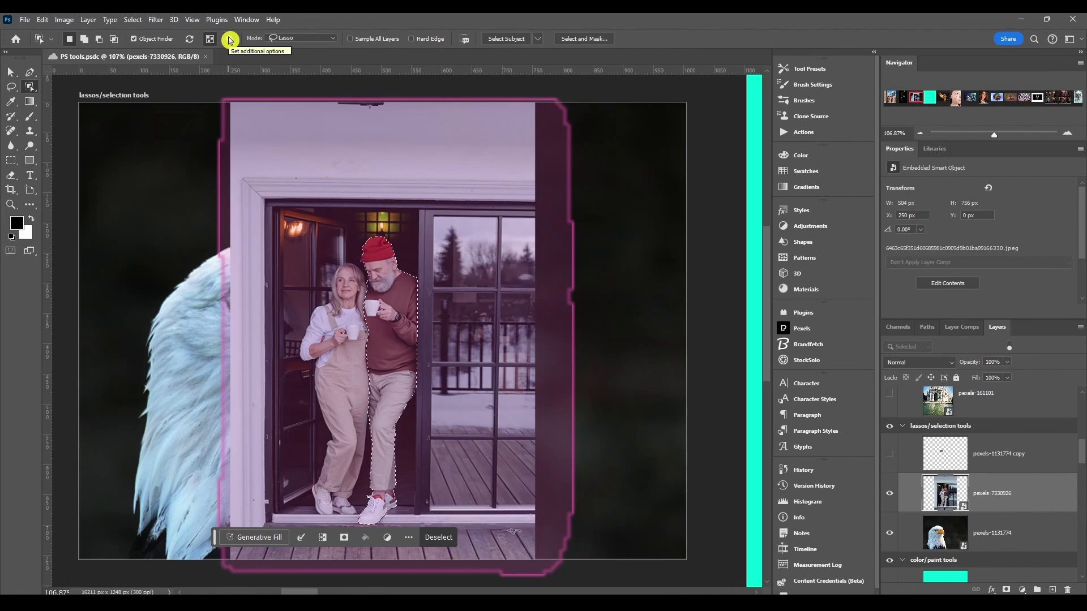
- Review the additional Object Finder options, including the overlay color choices
{"action": "left_click", "coordinate": [230, 40]}
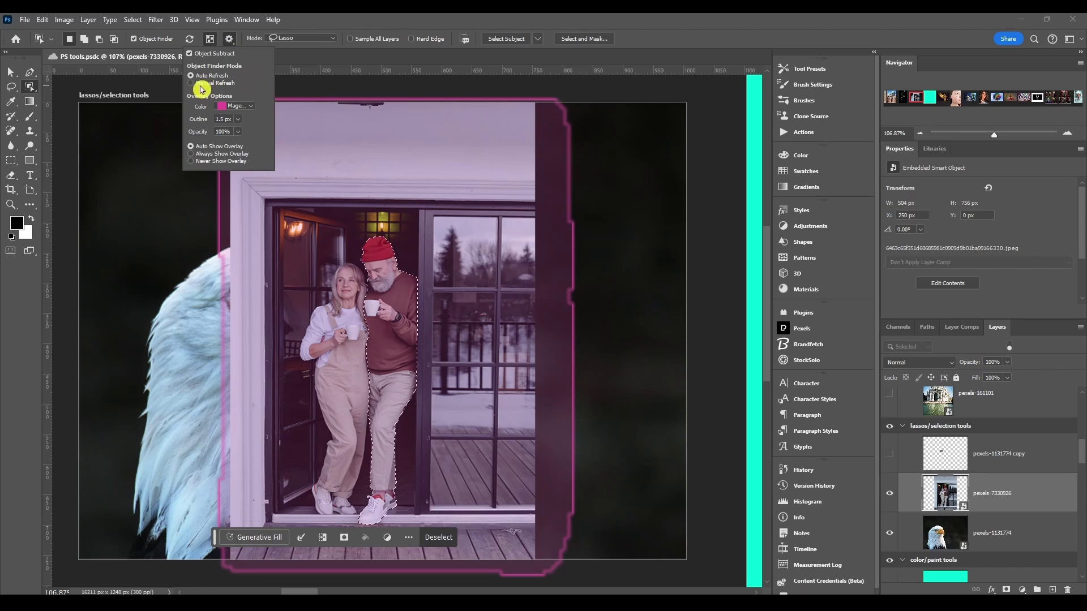
{"action": "left_click", "coordinate": [234, 106]}
{"action": "left_click", "coordinate": [237, 108]}
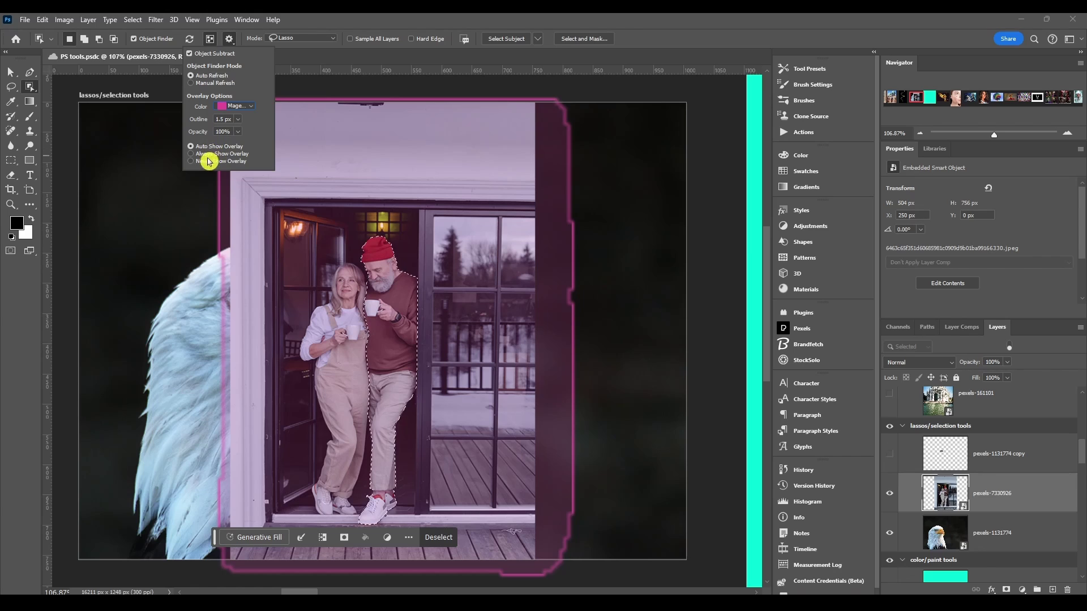
{"action": "left_click", "coordinate": [229, 38]}
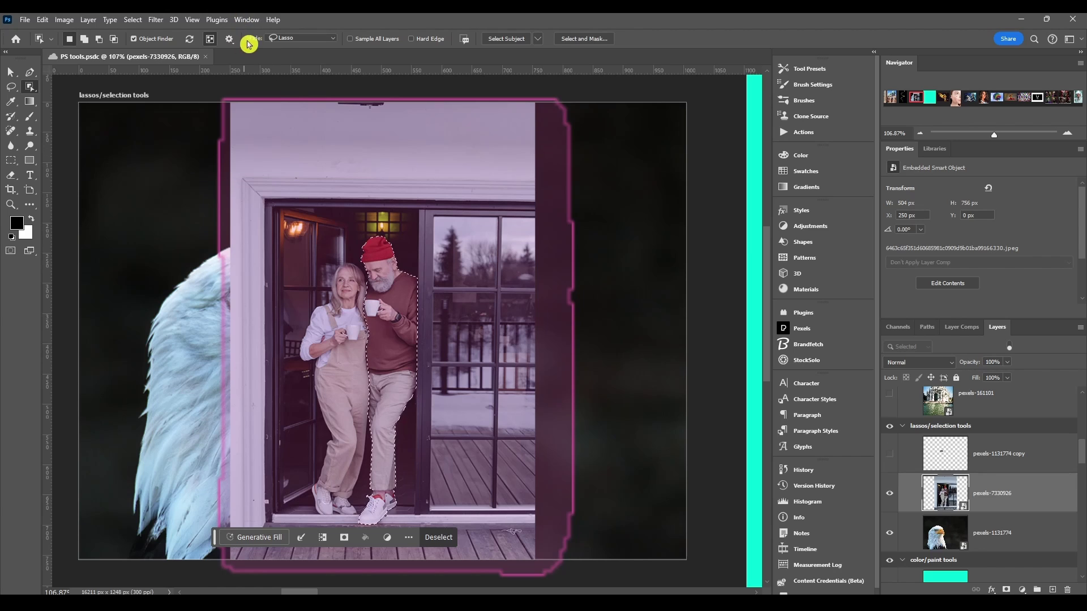
- Select the woman by boxing her in Rectangle mode, and return the selection mode to Lasso
{"action": "left_click", "coordinate": [284, 39]}
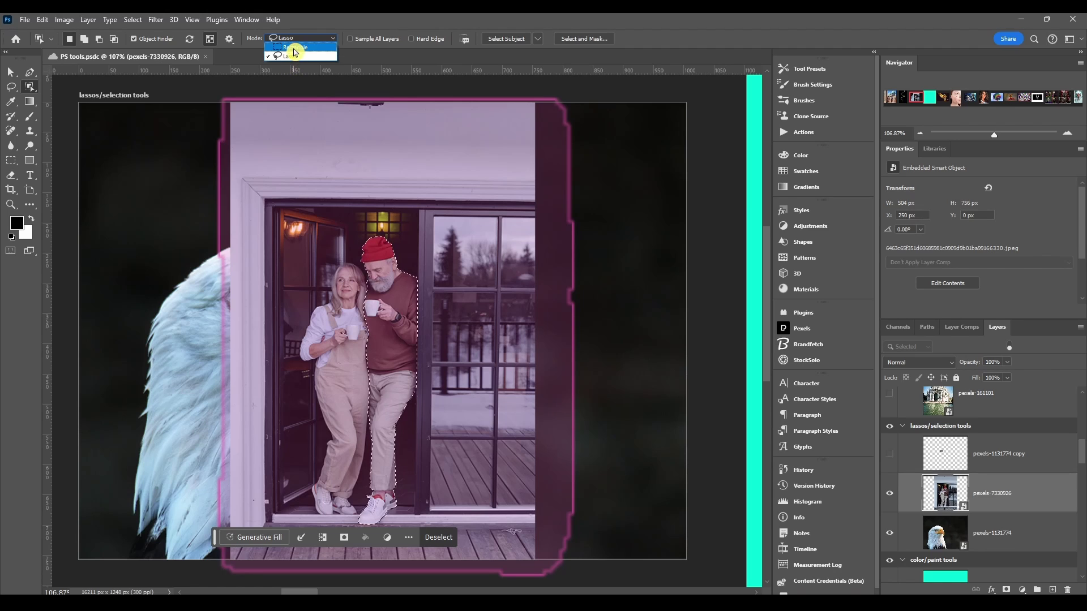
{"action": "left_click", "coordinate": [293, 50]}
{"action": "left_click_drag", "start_coordinate": [307, 252], "coordinate": [374, 528]}
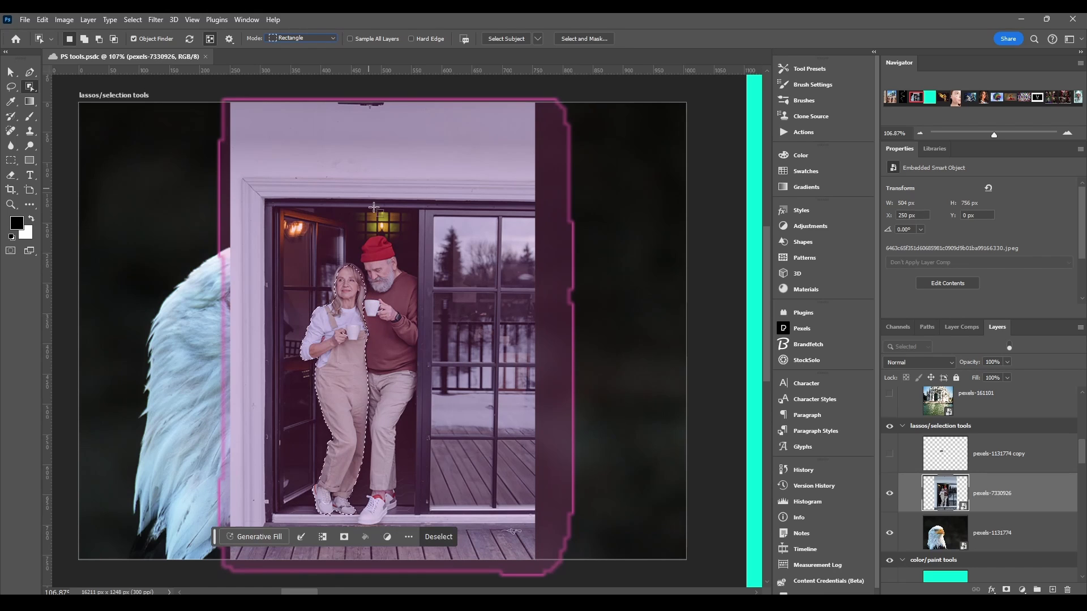
{"action": "left_click", "coordinate": [316, 39]}
{"action": "left_click", "coordinate": [315, 41]}
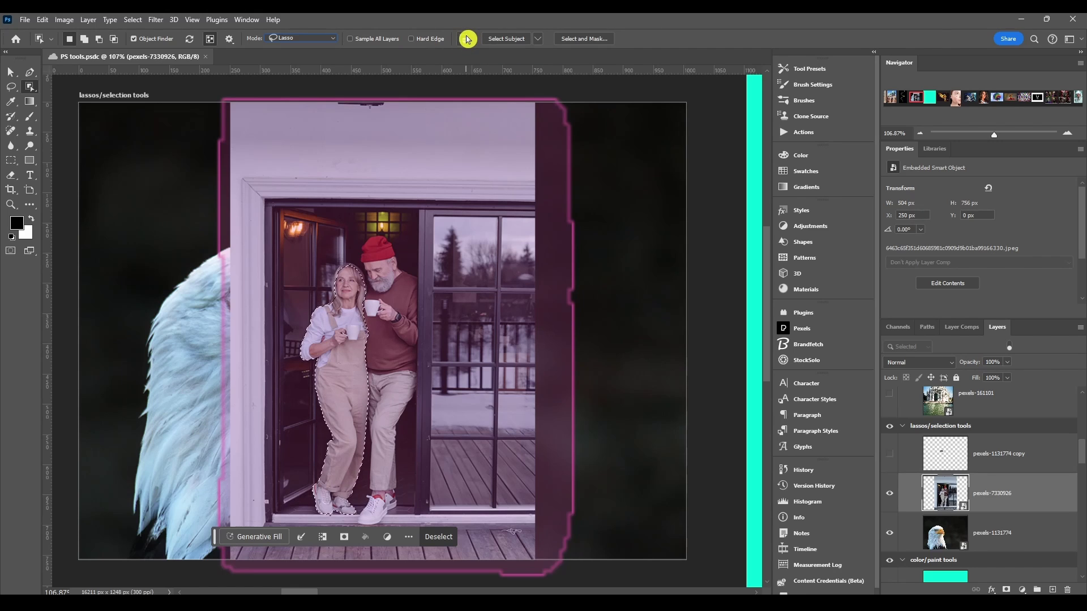
- Try Select Subject, select the glass door's frame, and check the Device and Cloud processing choices
{"action": "left_click", "coordinate": [524, 39]}
{"action": "left_click", "coordinate": [510, 237]}
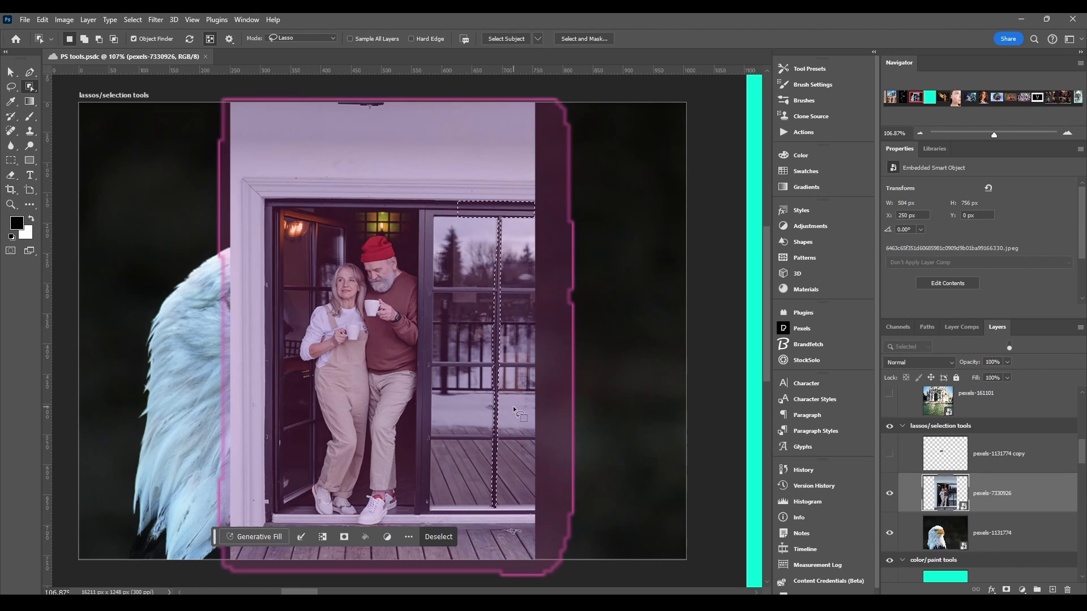
{"action": "left_click", "coordinate": [538, 39]}
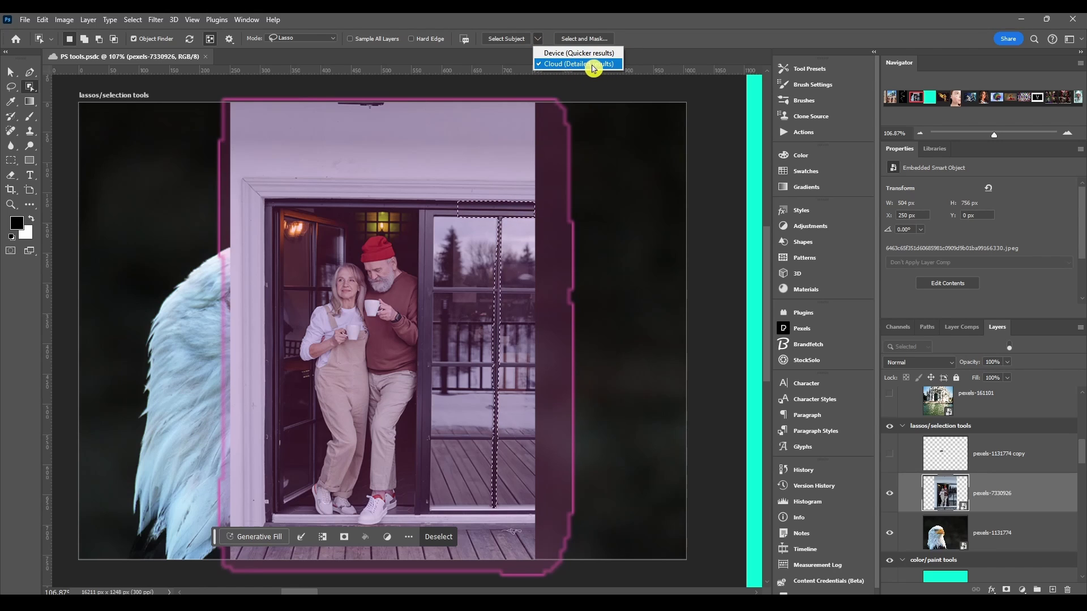
{"action": "left_click", "coordinate": [548, 27]}
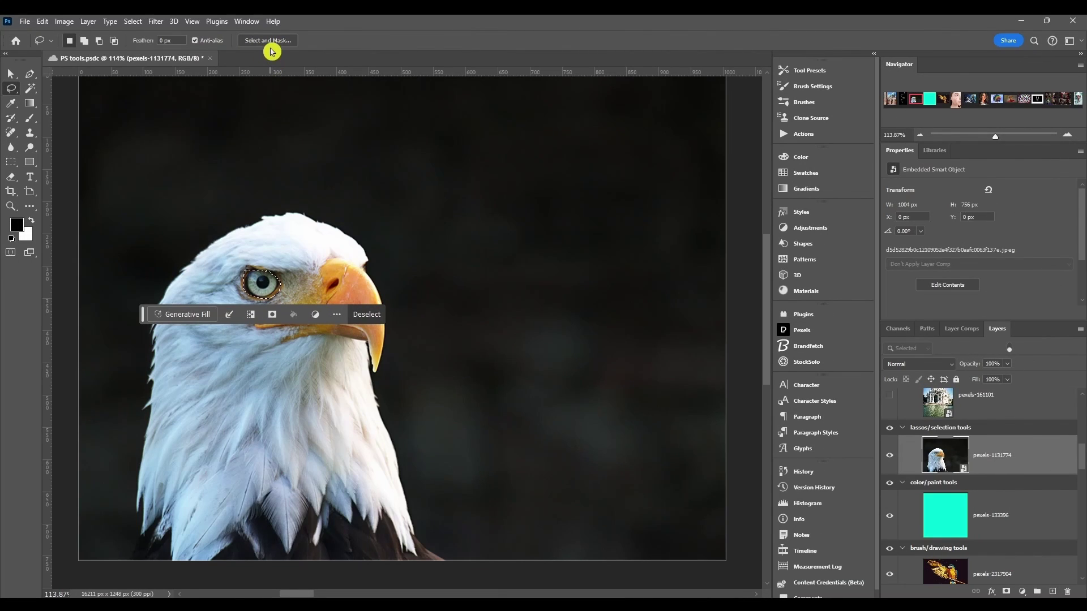
- Open Select and Mask for the selection around the eagle's eye, and review its tools and view modes
{"action": "left_click", "coordinate": [275, 40]}
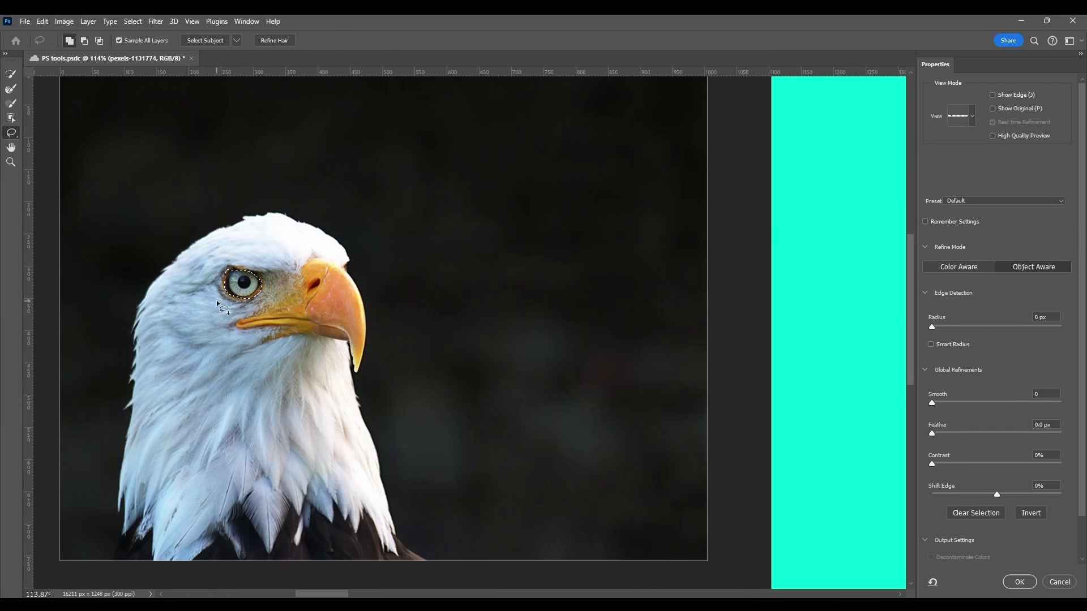
{"action": "left_click", "coordinate": [15, 74]}
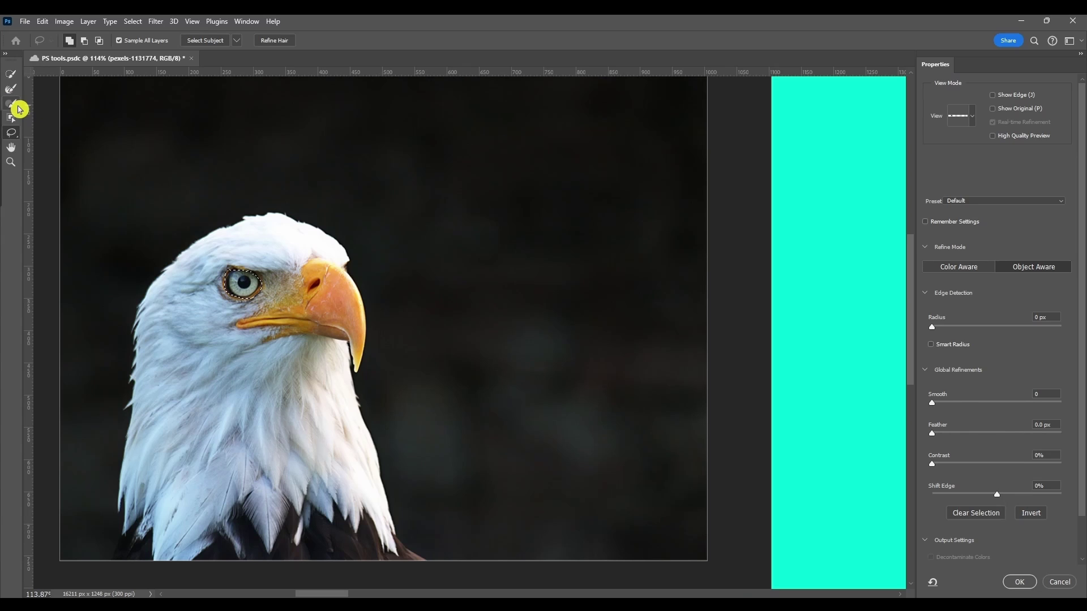
{"action": "left_click", "coordinate": [11, 133]}
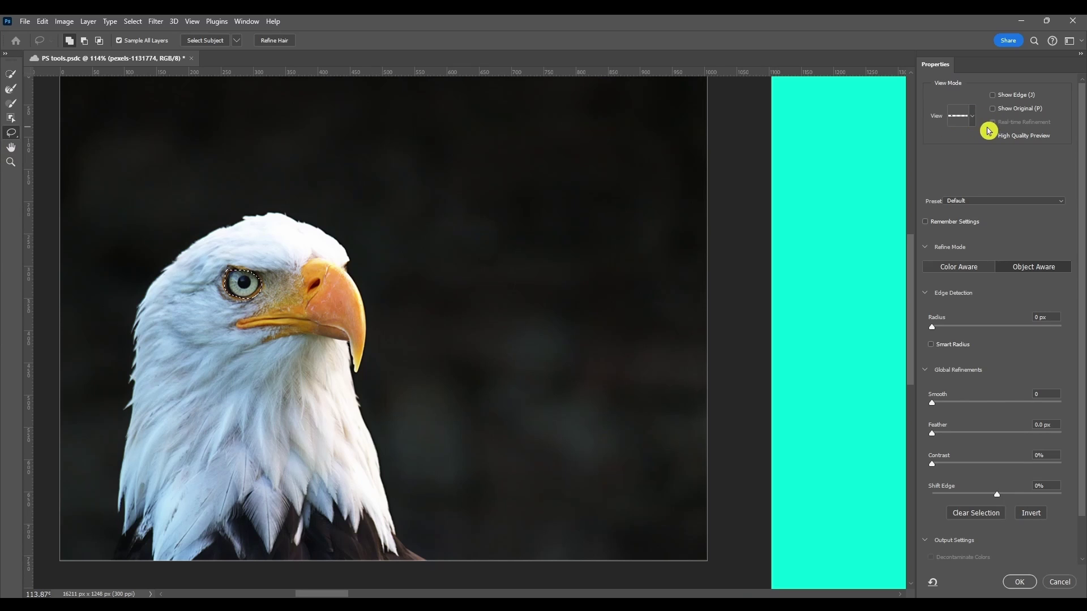
{"action": "left_click", "coordinate": [969, 116]}
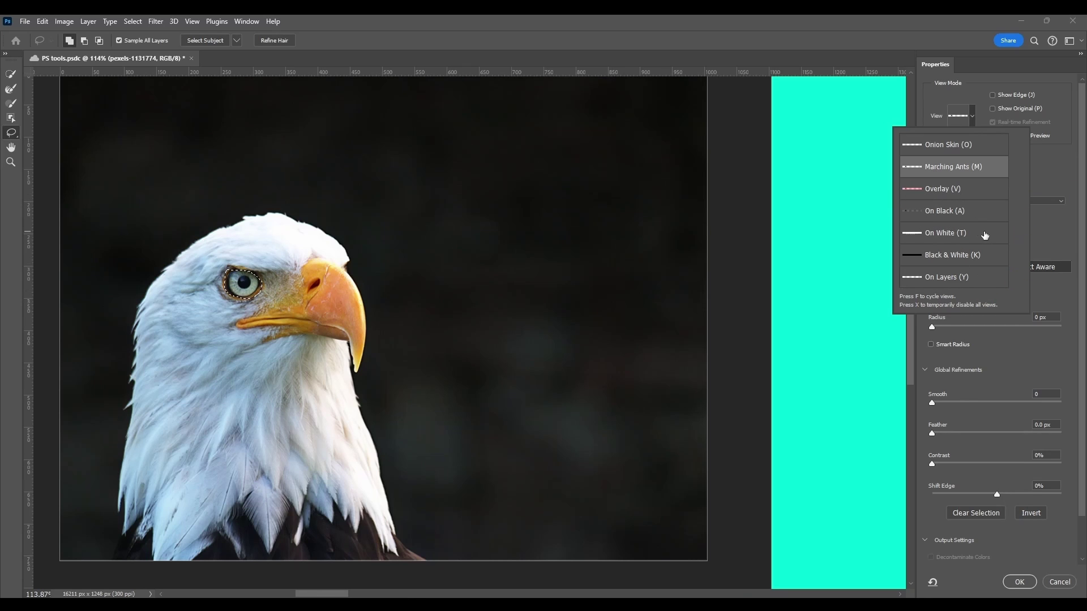
{"action": "left_click", "coordinate": [1058, 163]}
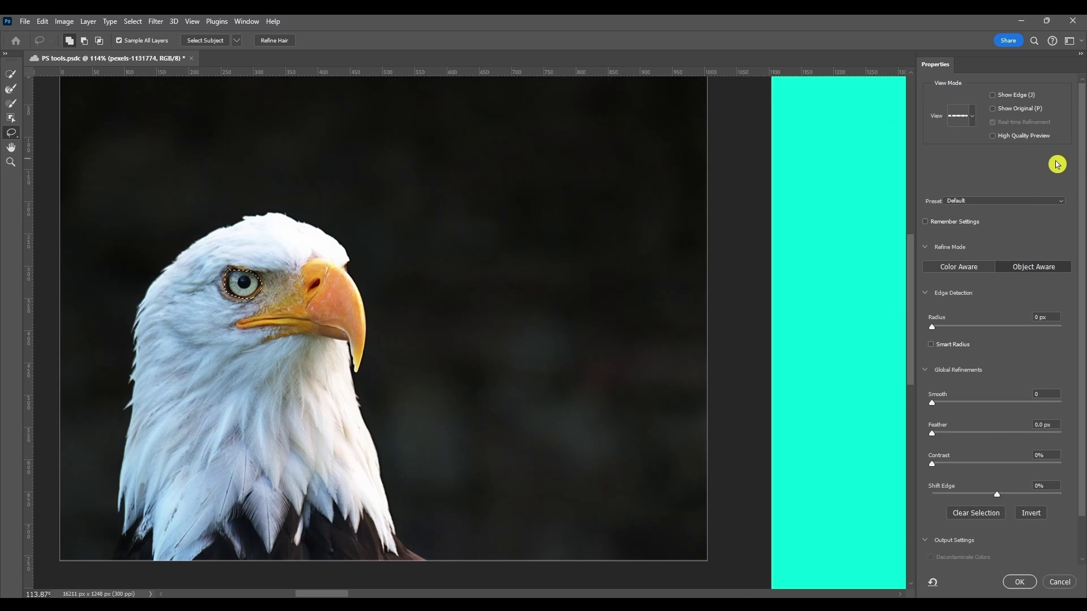
- Try the Show Edge, Show Original and High Quality Preview options, leaving each of them off
{"action": "left_click", "coordinate": [994, 96]}
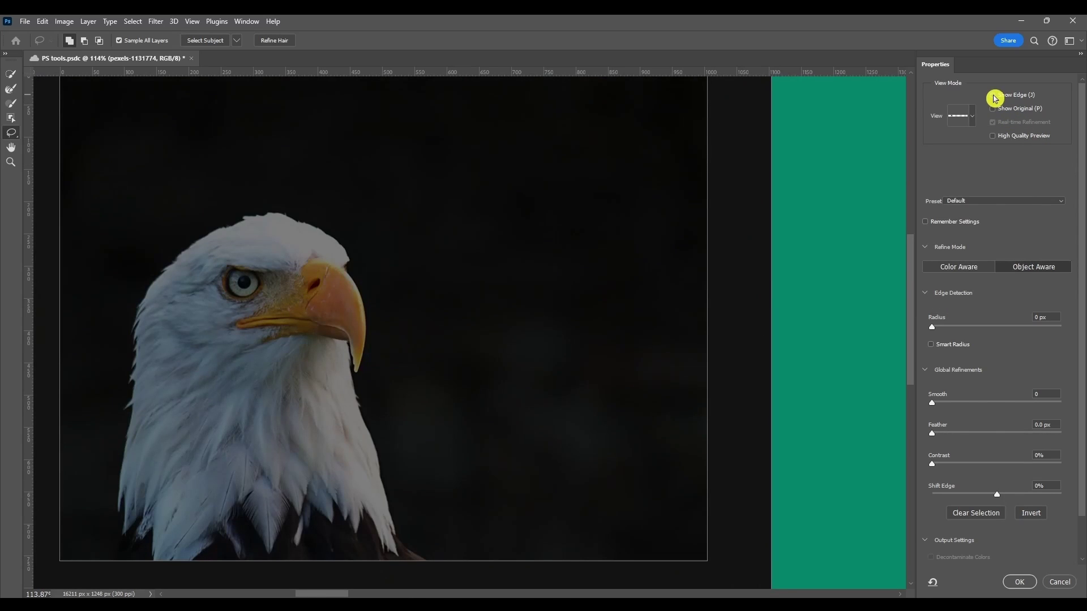
{"action": "left_click", "coordinate": [994, 96]}
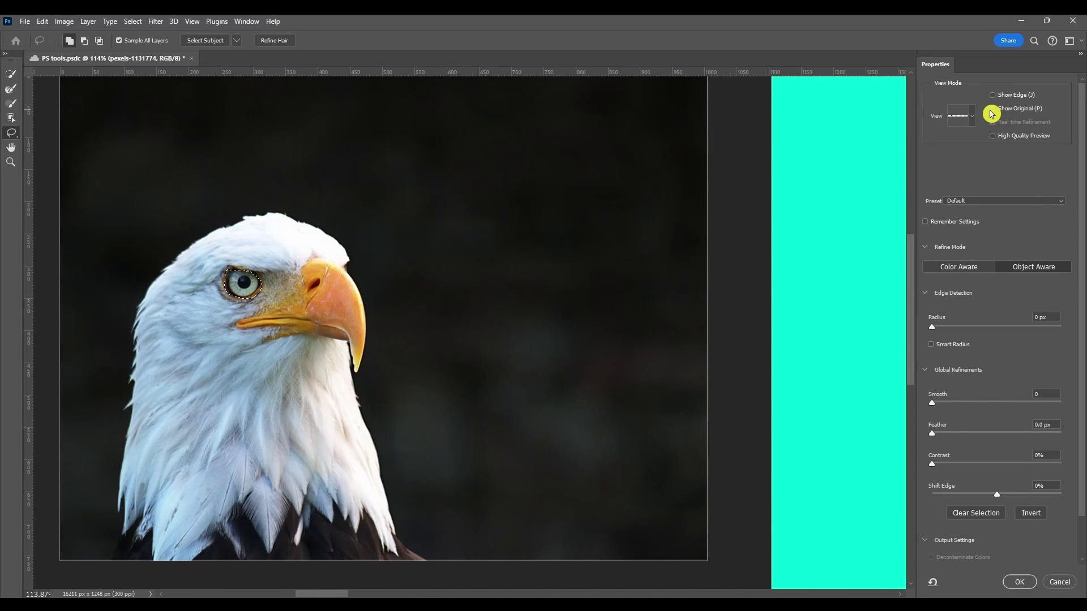
{"action": "left_click", "coordinate": [992, 109]}
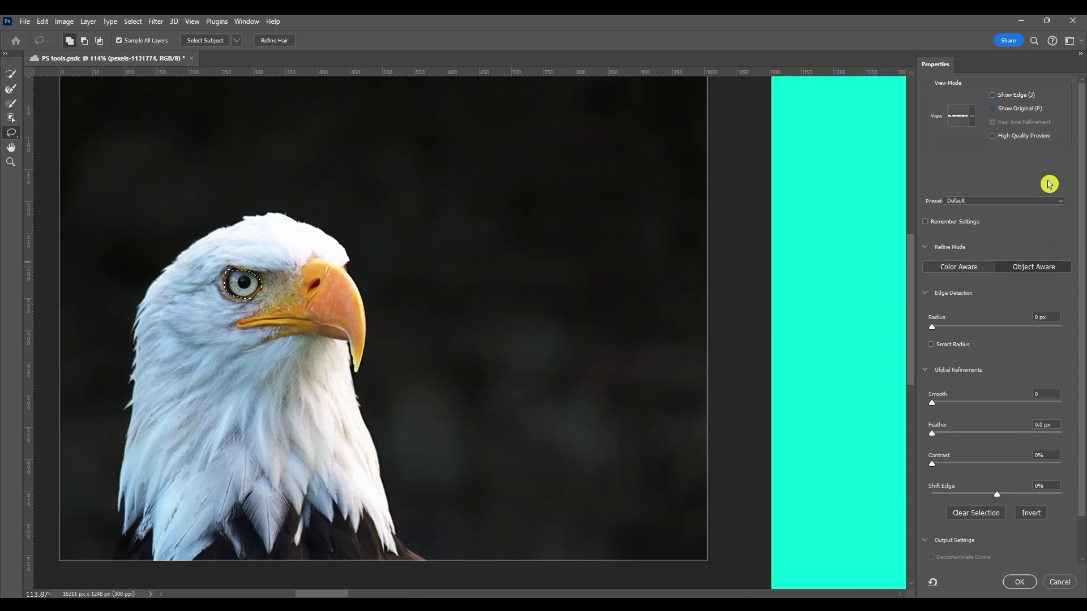
{"action": "left_click", "coordinate": [994, 137]}
- Review the Select and Mask presets and the output destinations, keeping the output set to Selection
{"action": "left_click", "coordinate": [959, 200]}
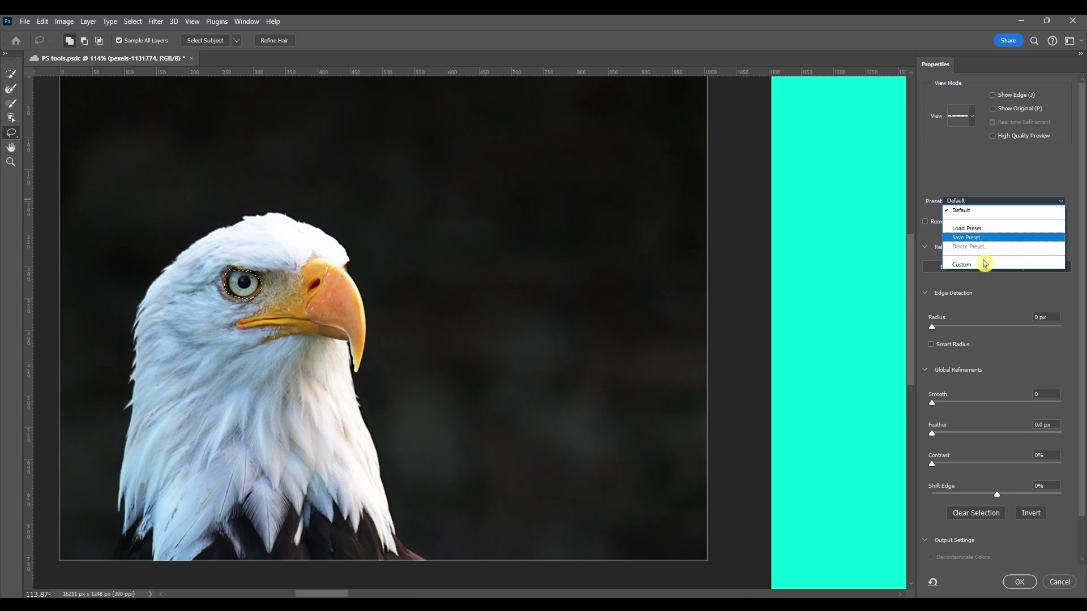
{"action": "left_click", "coordinate": [995, 161]}
{"action": "scroll", "coordinate": [981, 260], "scroll_direction": "down", "scroll_amount": 2}
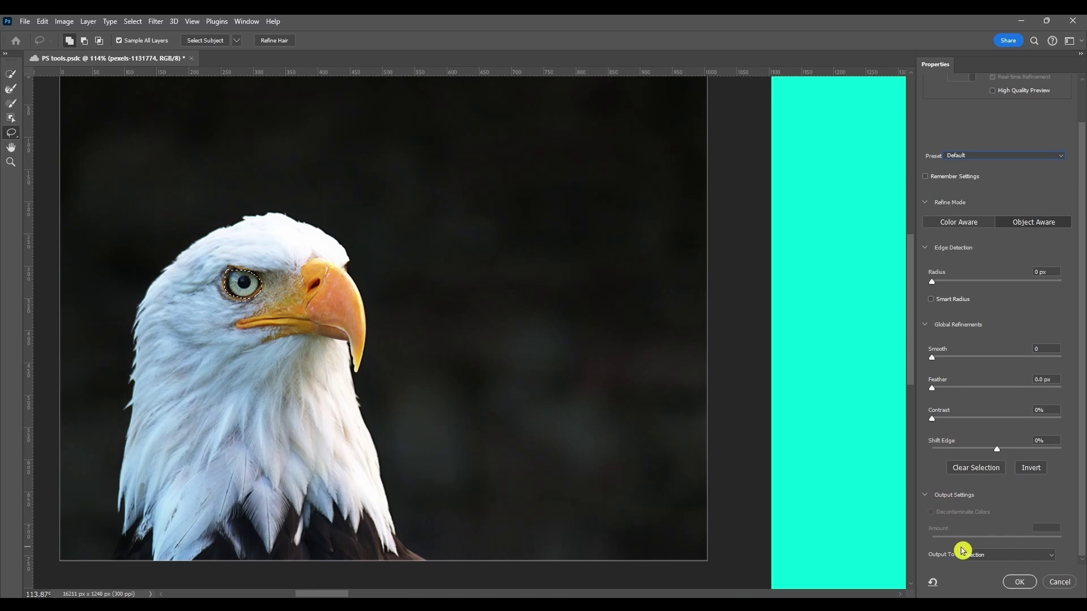
{"action": "left_click", "coordinate": [982, 560]}
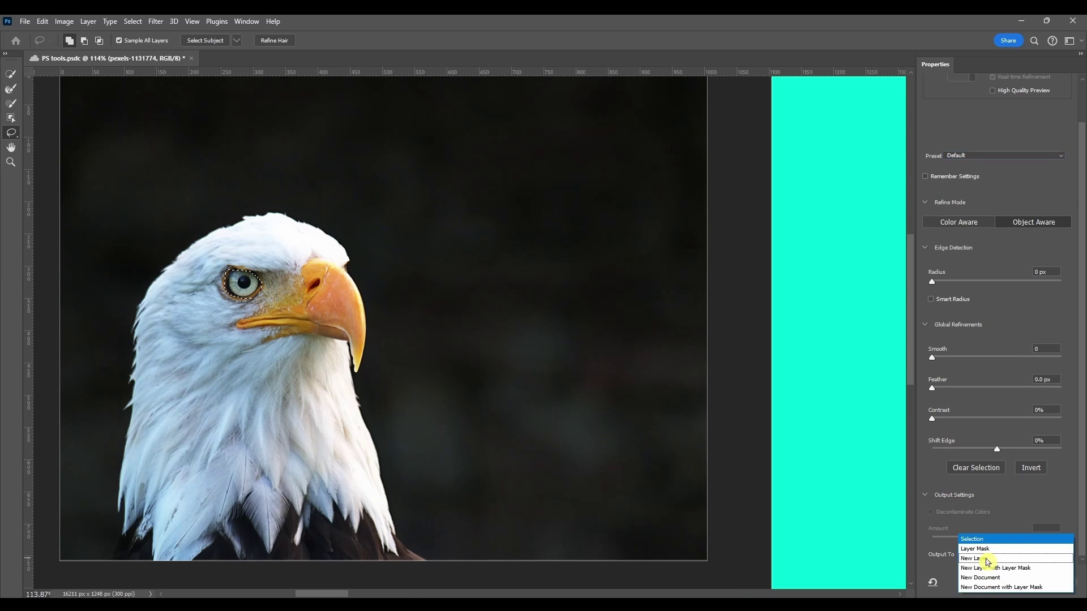
{"action": "left_click", "coordinate": [991, 536]}
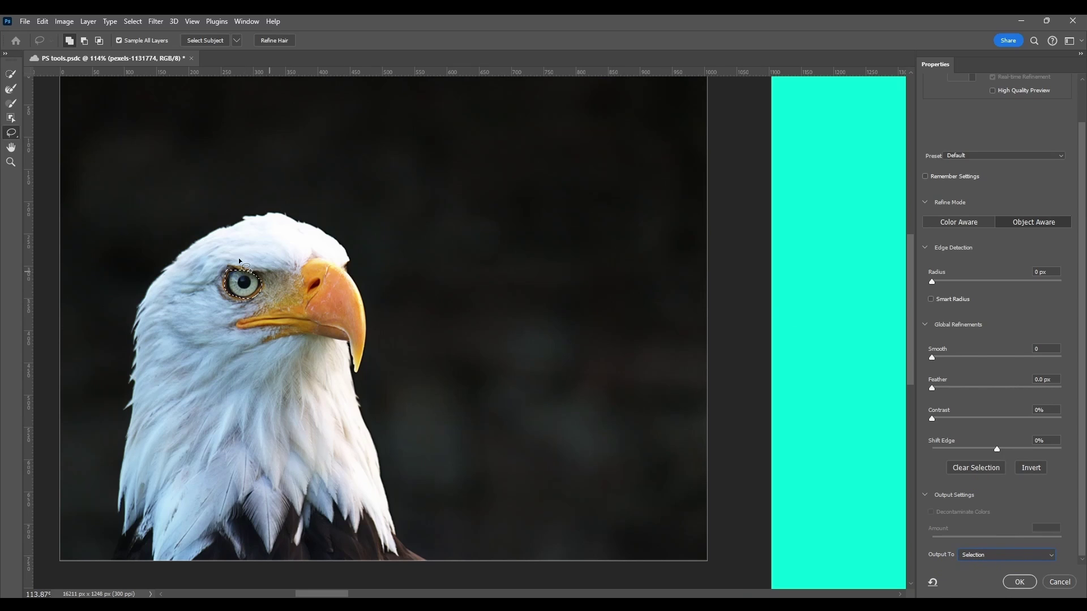
- Set the output to New Layer and apply Select and Mask to the eagle's eye selection
{"action": "left_click", "coordinate": [974, 554]}
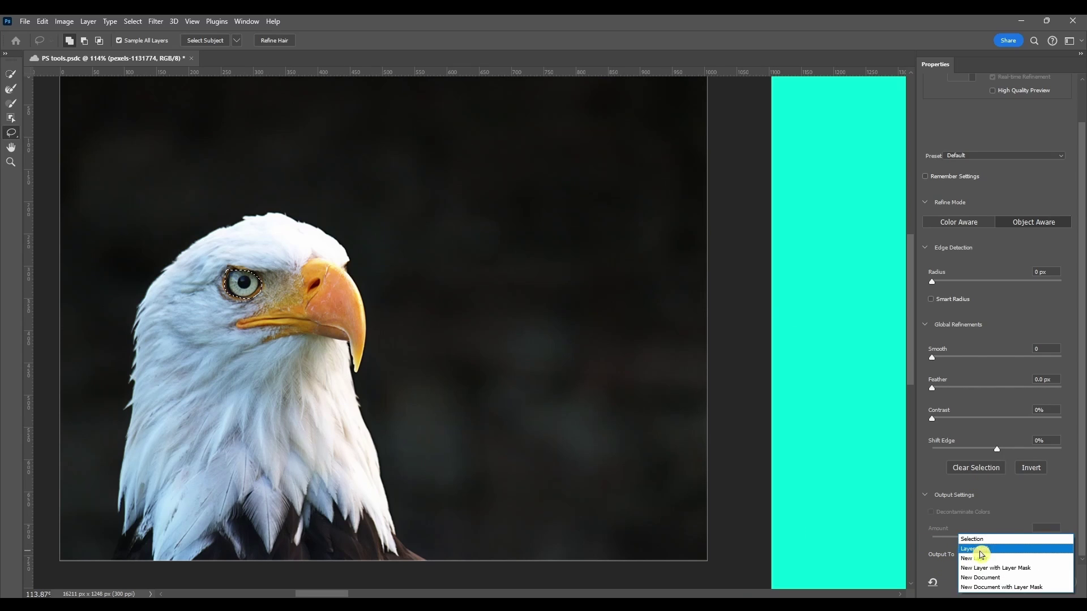
{"action": "left_click", "coordinate": [1006, 560]}
{"action": "left_click", "coordinate": [995, 557]}
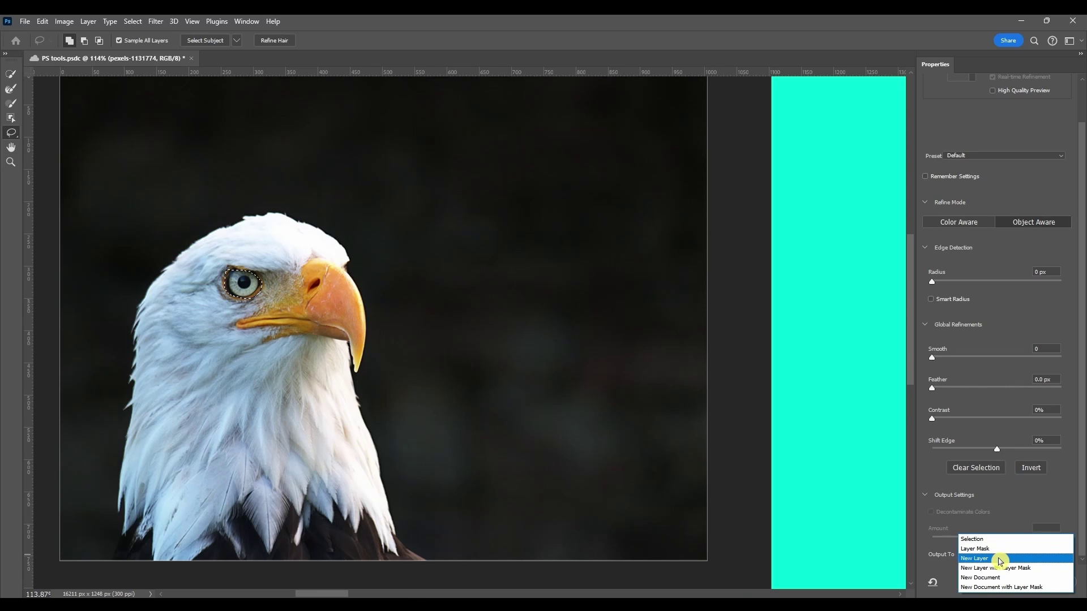
{"action": "left_click", "coordinate": [1000, 562]}
{"action": "left_click", "coordinate": [1023, 582]}
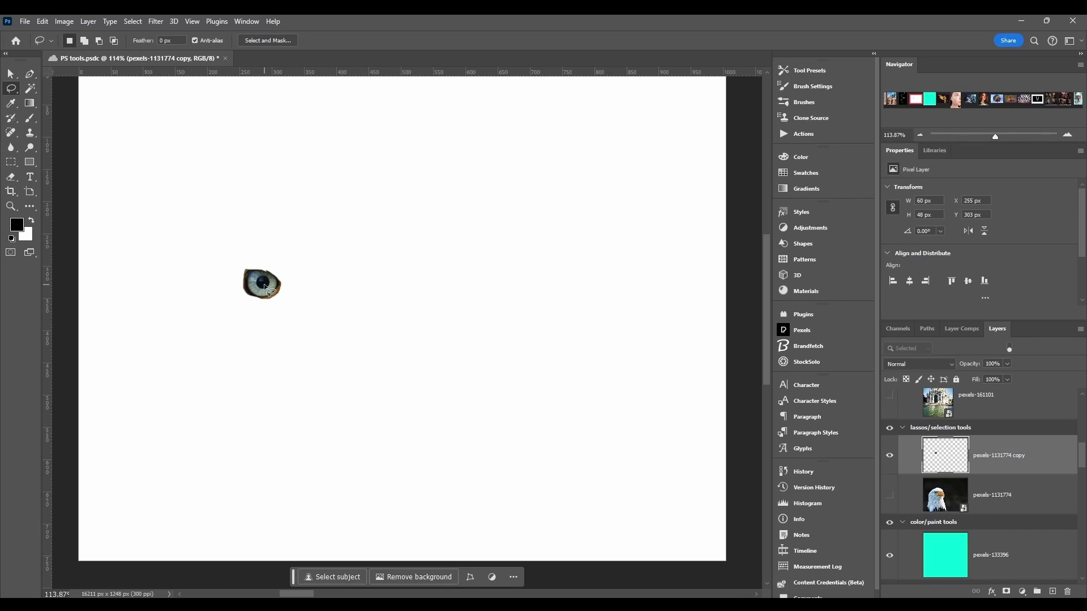
- Move the cut-out eye horizontally to about X 388 px, and show the original eagle photo layer again
{"action": "left_click_drag", "start_coordinate": [266, 289], "coordinate": [358, 278]}
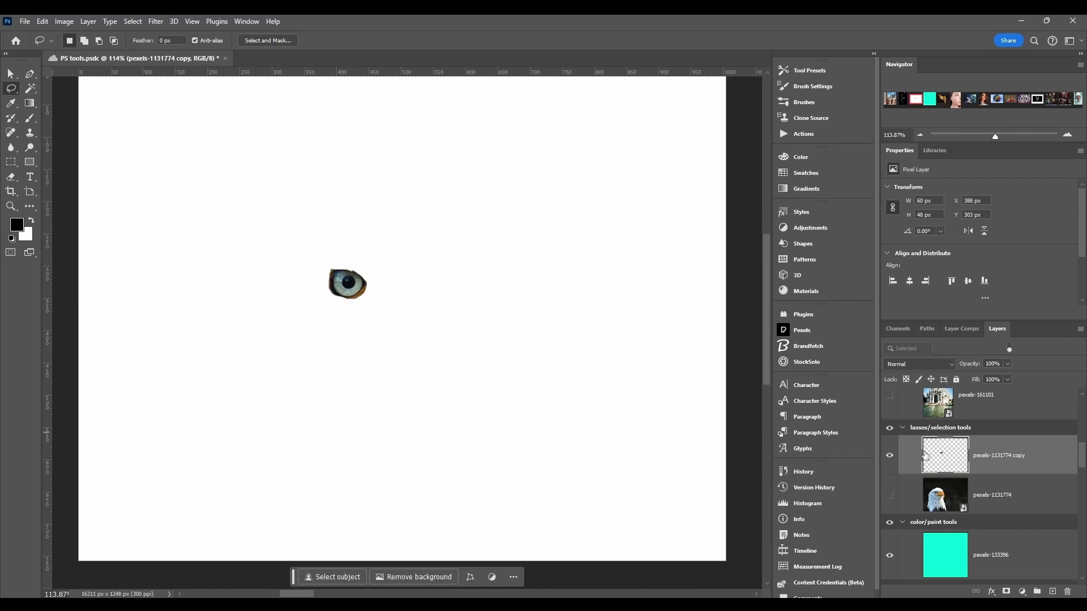
{"action": "left_click", "coordinate": [889, 496]}
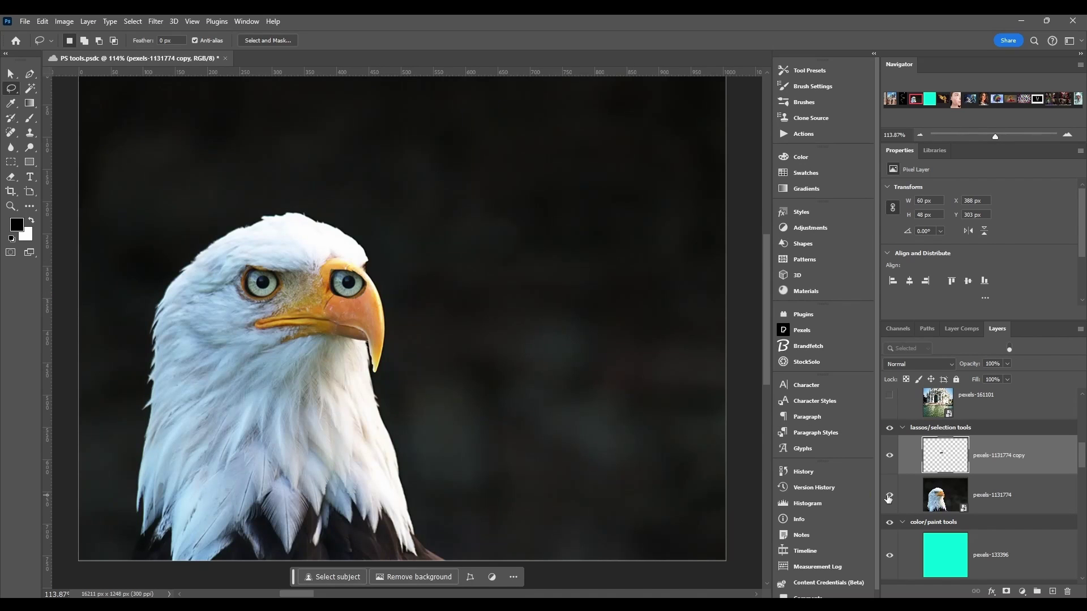
- Hide the layer holding the cut-out eye and make the original eagle photo layer active
{"action": "left_click", "coordinate": [888, 458]}
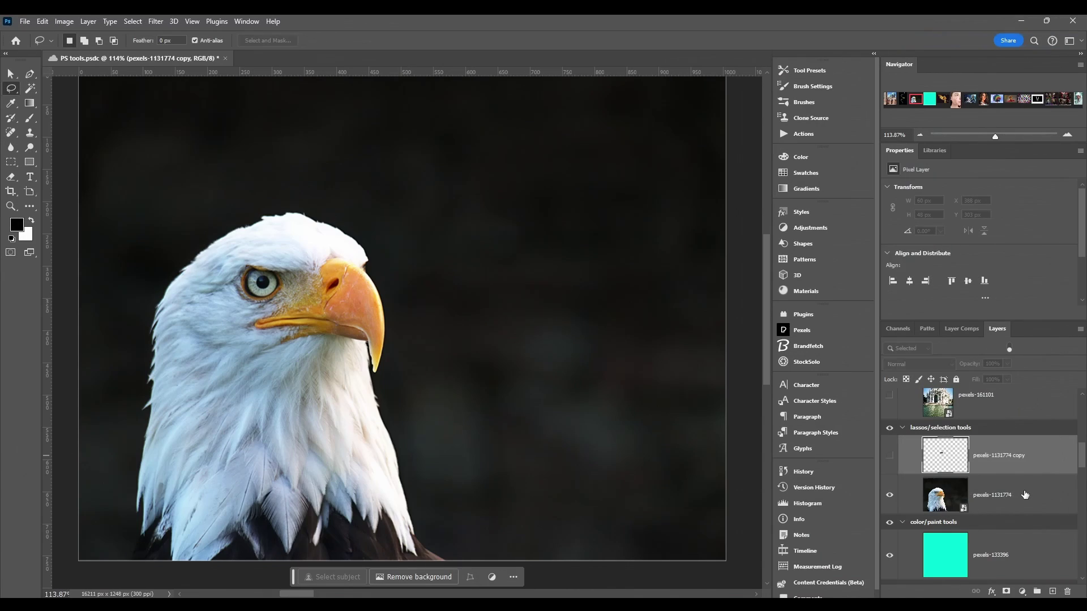
{"action": "left_click", "coordinate": [1025, 495]}
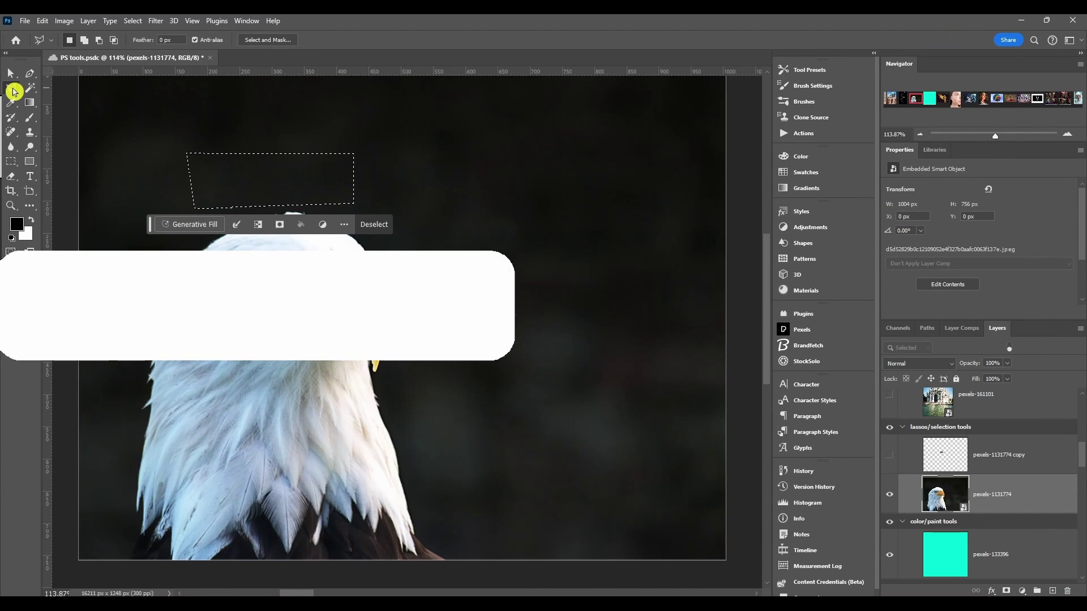